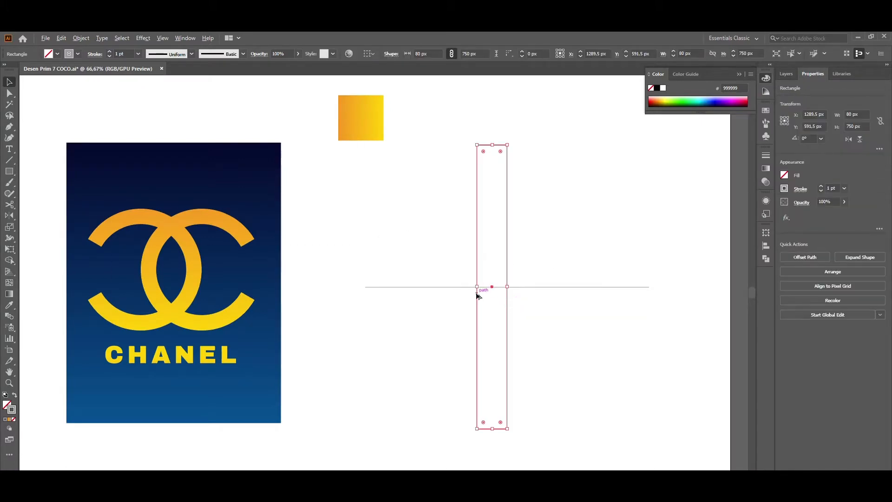
- Duplicate the 80 × 750 px rectangle alongside itself and cross the pair at the centre with two mirrored copies tilted 60°
left_click_drag(477, 294, 603, 310)
left_click(558, 306)
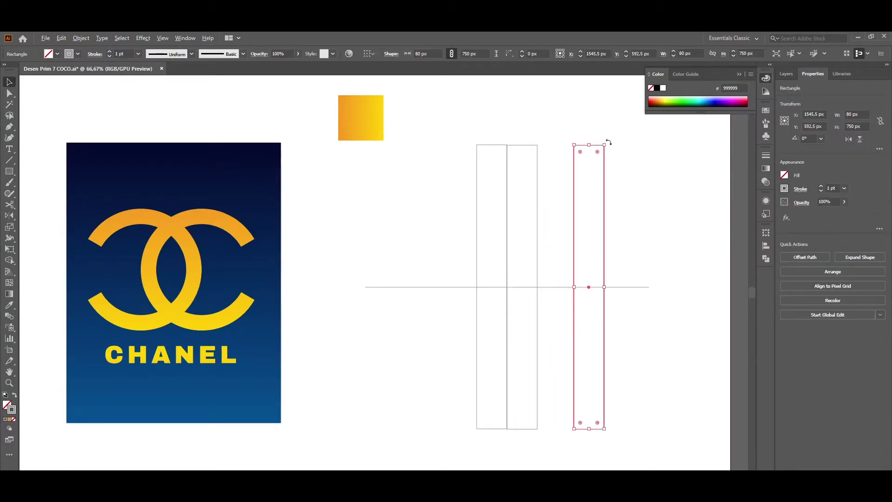
left_click_drag(609, 142, 724, 231)
left_click_drag(580, 275, 479, 278)
left_click_drag(488, 289, 506, 287)
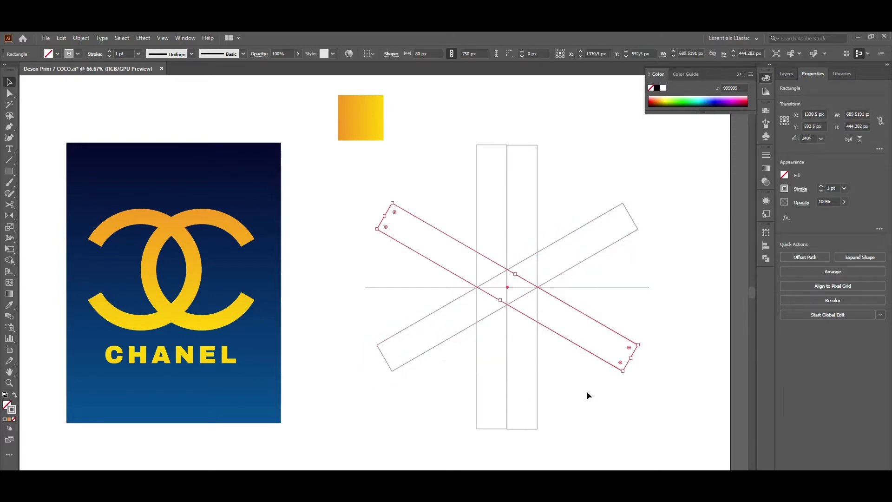
left_click(586, 391)
- Draw a large circle and a concentric 240 px circle at the left intersection and copy both to the right intersection
left_click(7, 172)
left_click_drag(478, 338, 476, 287)
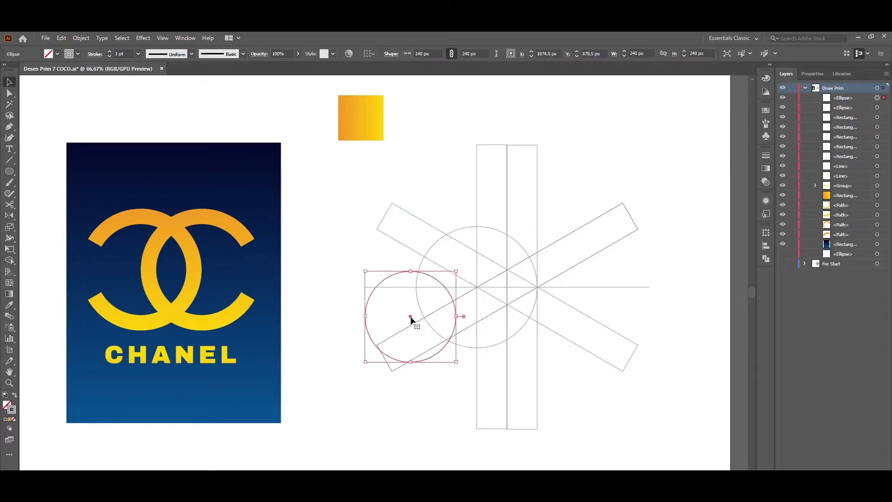
left_click_drag(410, 316, 476, 287)
left_click_drag(476, 287, 532, 289)
left_click_drag(533, 289, 538, 287)
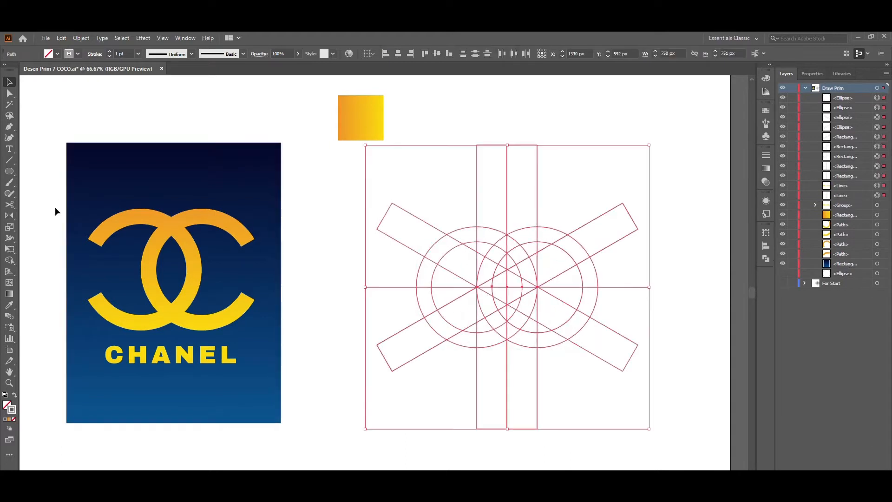
- With Shape Builder, merge the segments of the interlocking C shapes and remove the surplus outer and inner pieces
left_click(9, 260)
left_click_drag(432, 258, 503, 243)
mouse_move(571, 384)
left_mouse_down()
mouse_move(393, 314)
mouse_move(550, 390)
left_mouse_up()
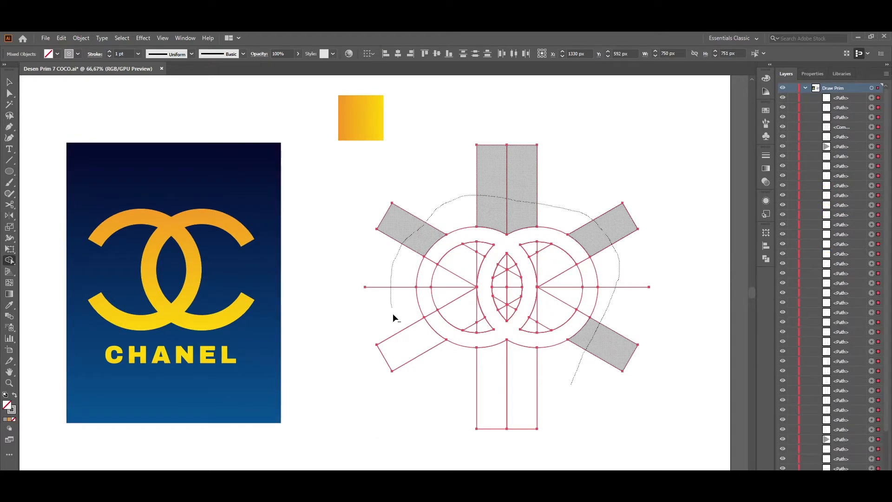
left_click_drag(553, 316, 568, 311)
left_click_drag(504, 261, 507, 315)
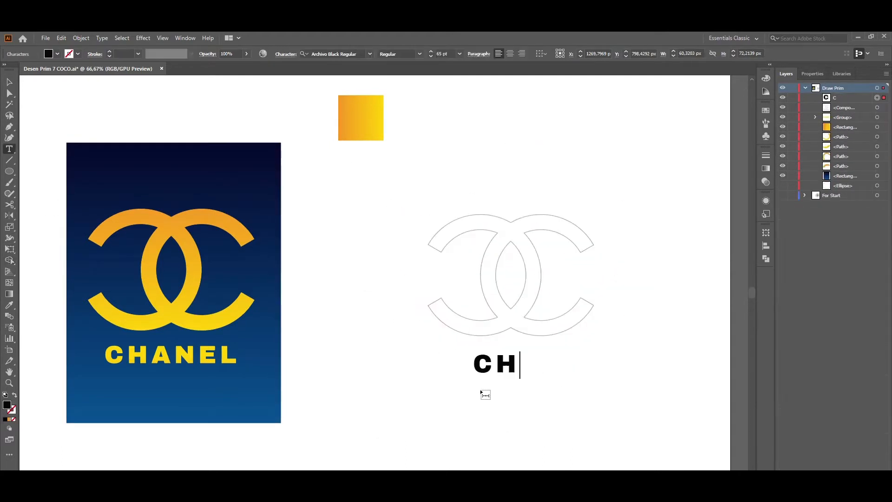
- Complete the word CHANEL below the logo and apply the sample square's orange-yellow gradient to the lettering and logo
type("AN")
type("EL")
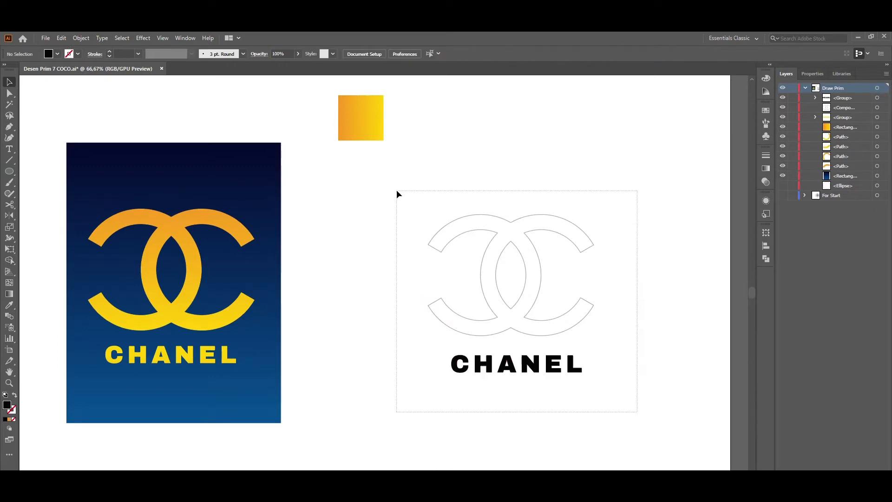
left_click_drag(397, 195, 396, 194)
key("i")
left_click(360, 118)
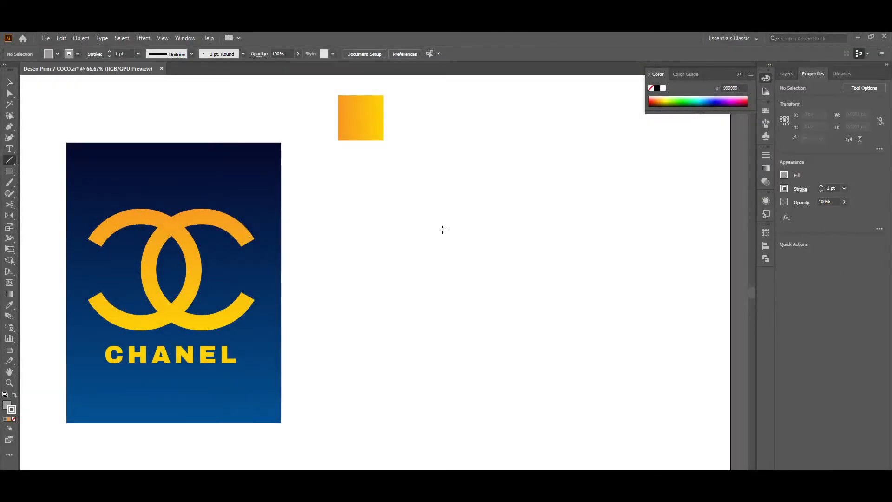
- Draw a 750 px line at 270° and place it upright in the empty area beside the reference logo
left_click(446, 219)
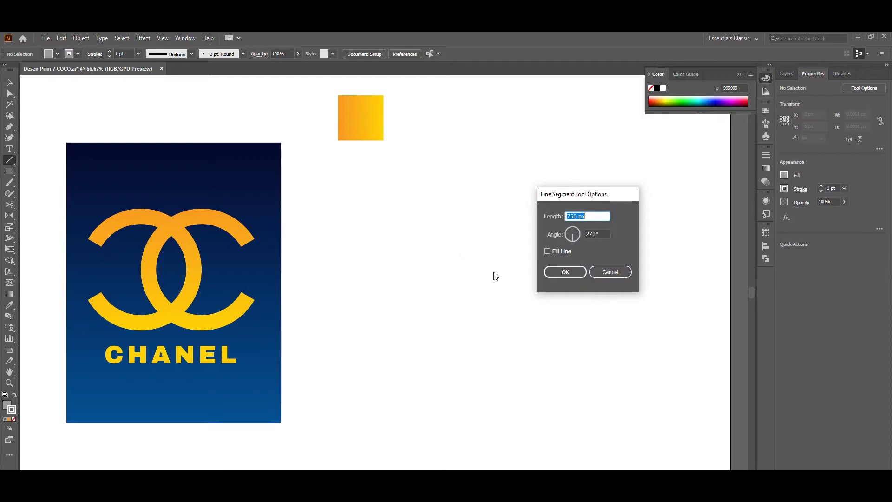
left_click(566, 272)
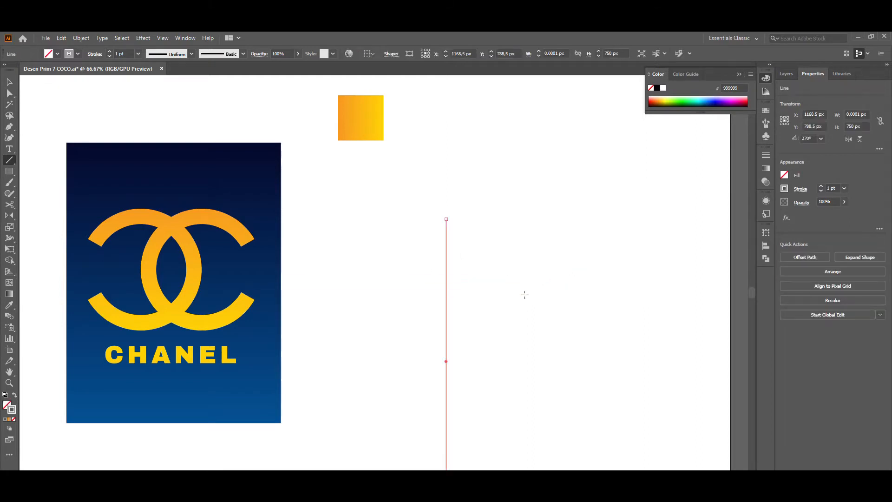
key("v")
left_click_drag(446, 365, 493, 292)
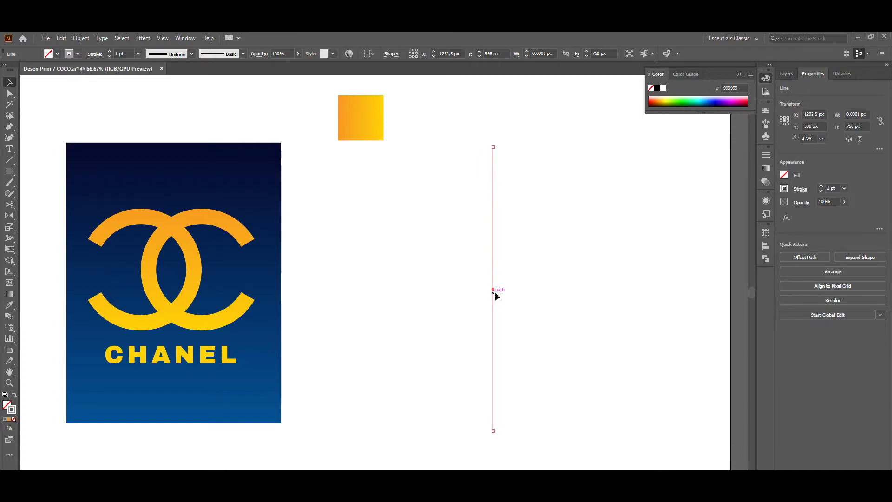
- Duplicate the vertical line, rotate one line 90° to horizontal and centre the two on each other to form a cross
key("alt")
left_click_drag(494, 290, 524, 290)
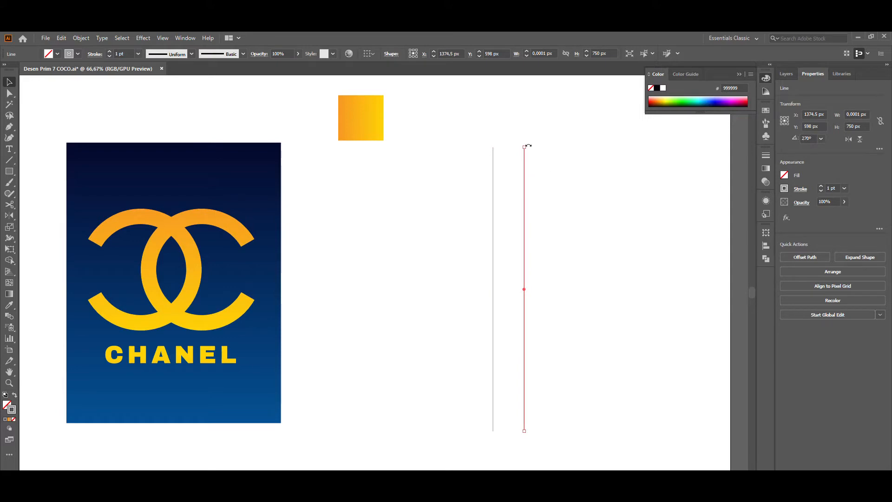
key("shift")
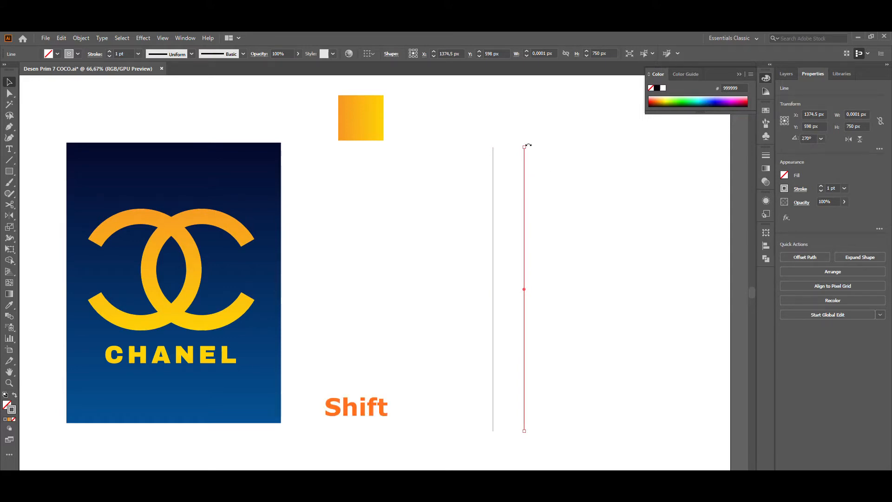
left_click_drag(529, 146, 617, 258)
left_click_drag(524, 289, 506, 290)
left_click(493, 291, "shift")
left_click(548, 327)
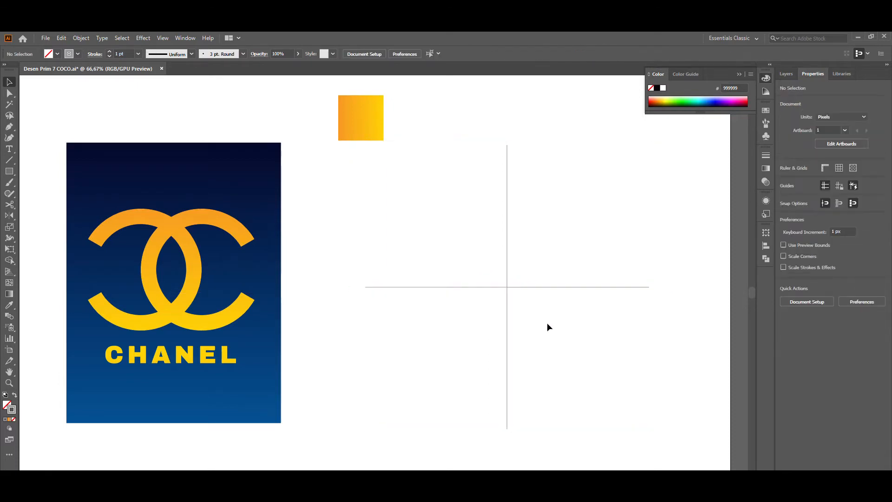
- Draw an 80 × 750 px rectangle and snap its right edge to the vertical centre line
left_click(9, 171)
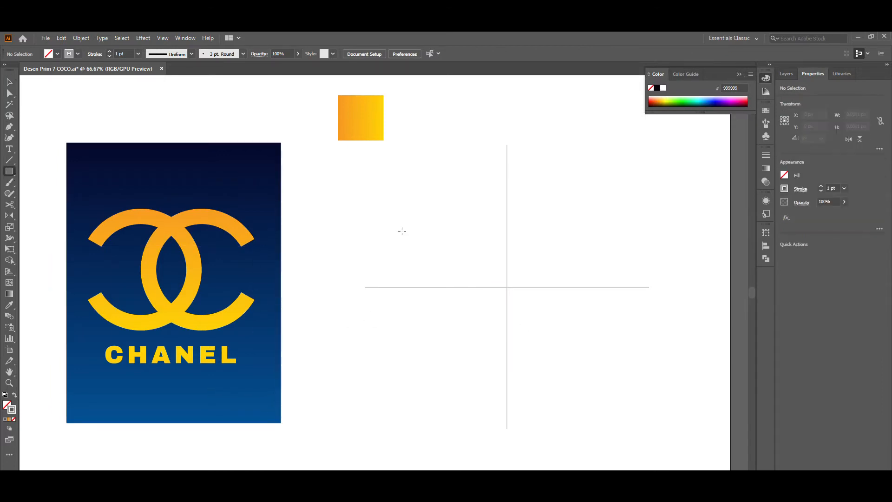
left_click(413, 190)
type("80")
key("Tab")
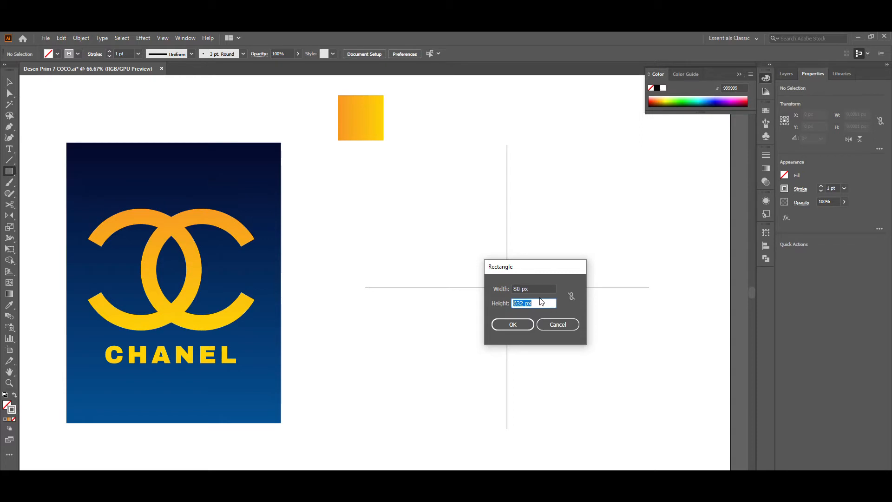
type("750")
key("Return")
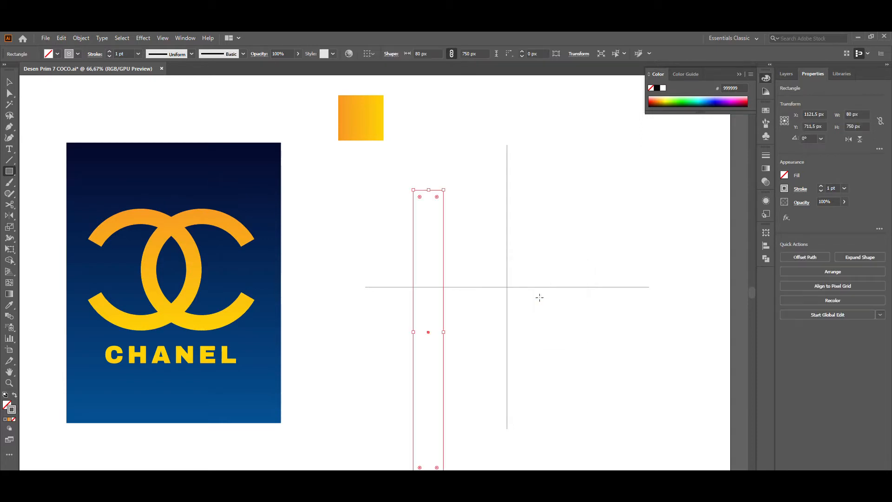
key("v")
left_click_drag(445, 271, 507, 230)
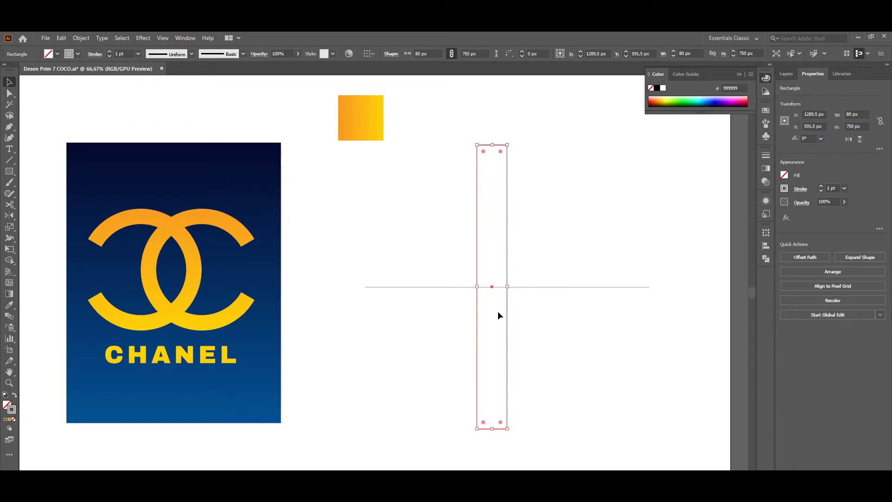
- Copy the rectangle to the other side of the vertical centre line and place another copy farther to the right
left_click_drag(477, 294, 507, 296)
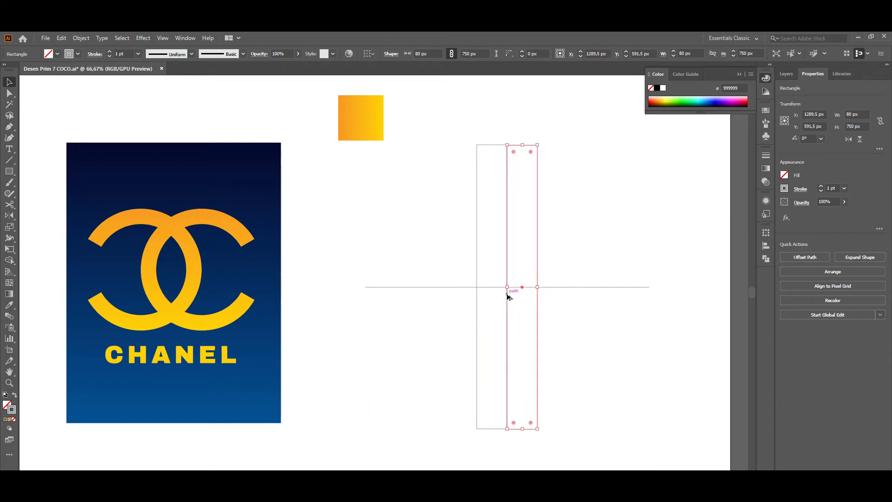
left_click(553, 309)
left_click_drag(538, 311, 604, 313)
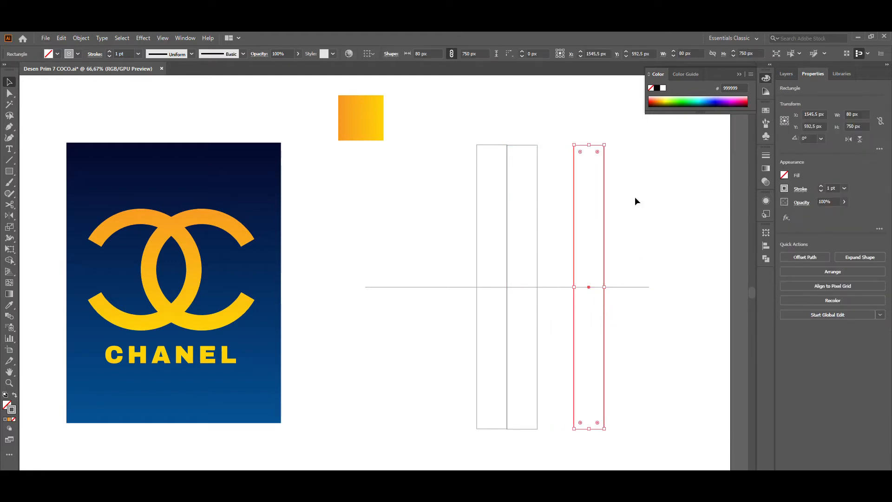
- Rotate the separate rectangle copy to 300° and centre it on the intersection of the two guide lines
left_click_drag(608, 142, 690, 242)
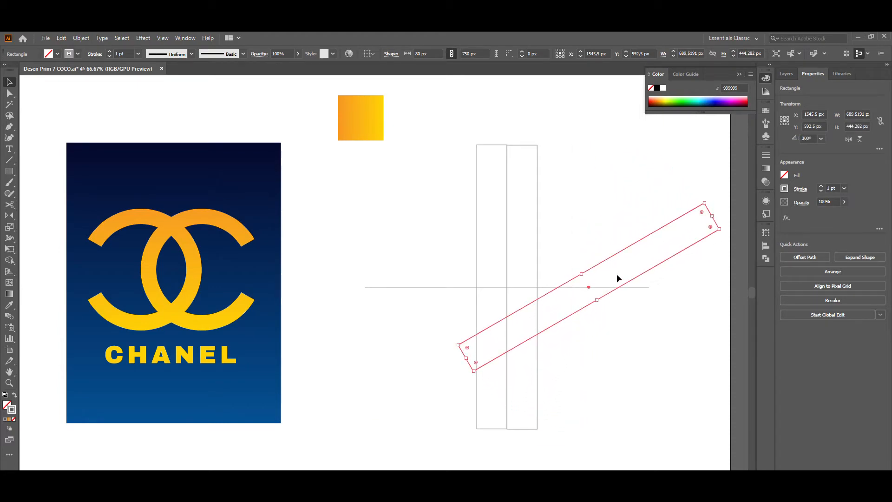
key("a")
left_click_drag(592, 276, 506, 286)
key("v")
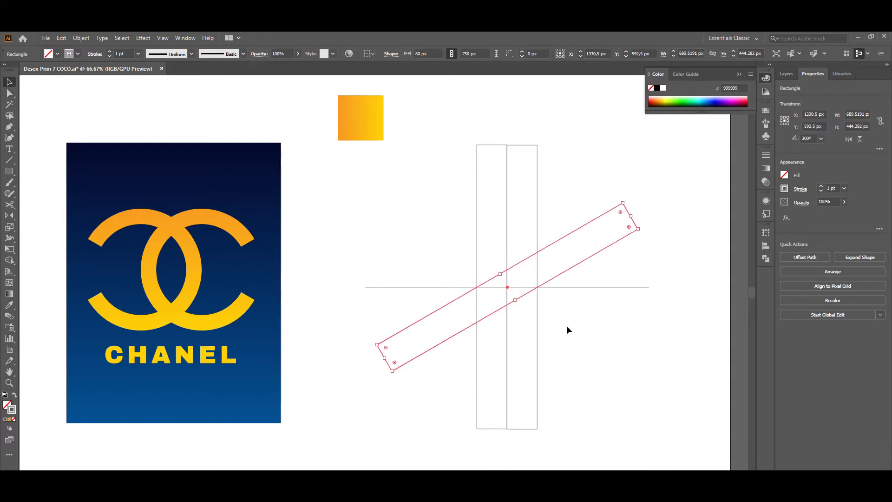
left_click(566, 326)
- Duplicate the diagonal rectangle in place and reflect a copy across the vertical axis
left_click(564, 252)
key("ctrl+c")
key("ctrl+f")
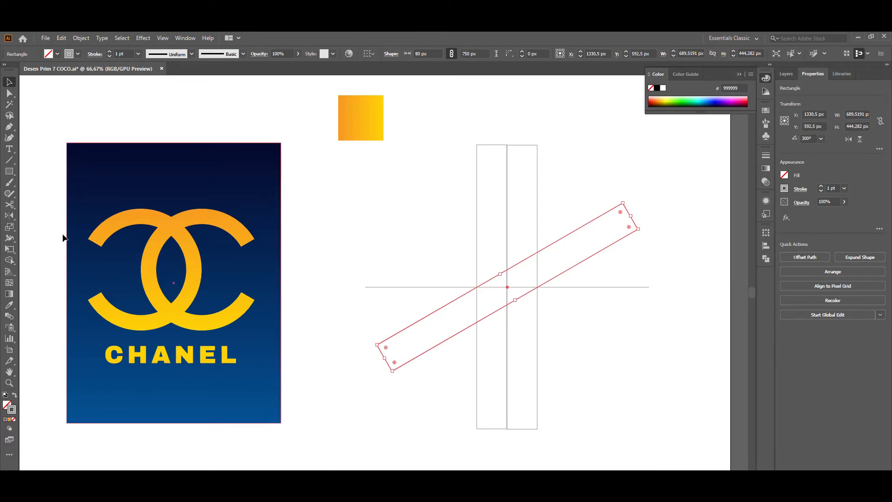
double_click(9, 216)
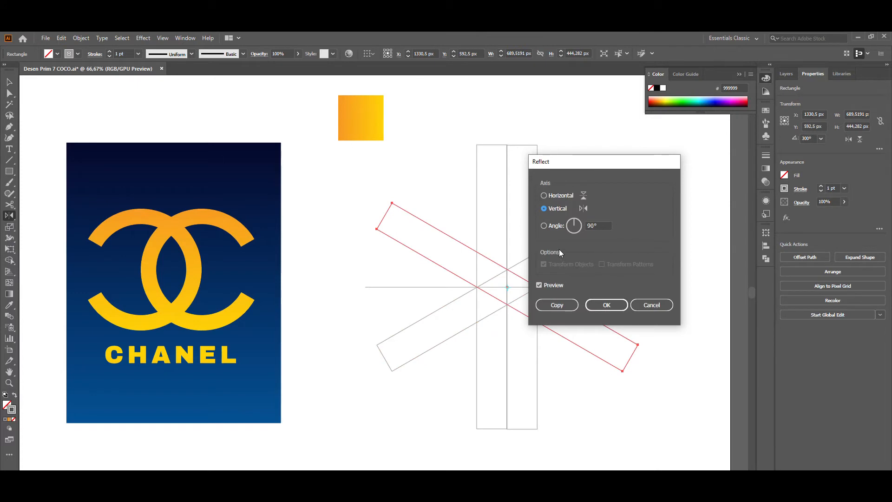
left_click(570, 306)
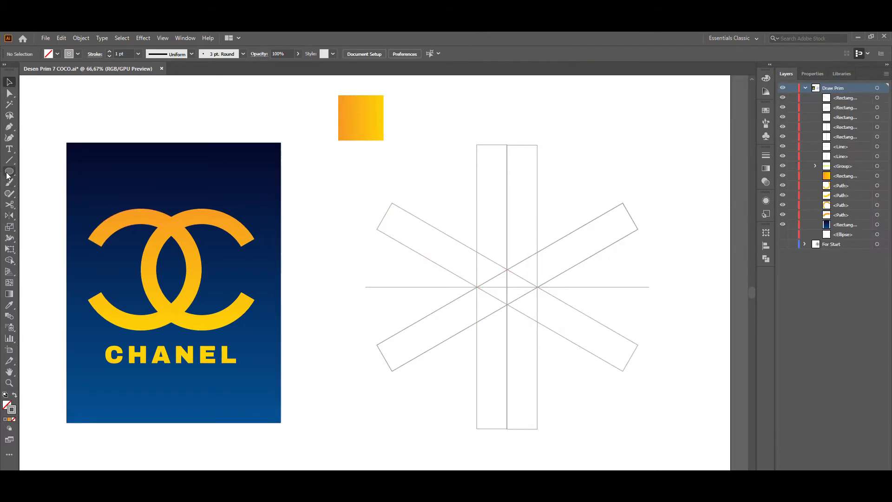
- Draw a 320 × 320 px circle and centre it where the diagonals meet the left rectangle edge on the horizontal line
left_click(7, 172)
left_click(417, 277)
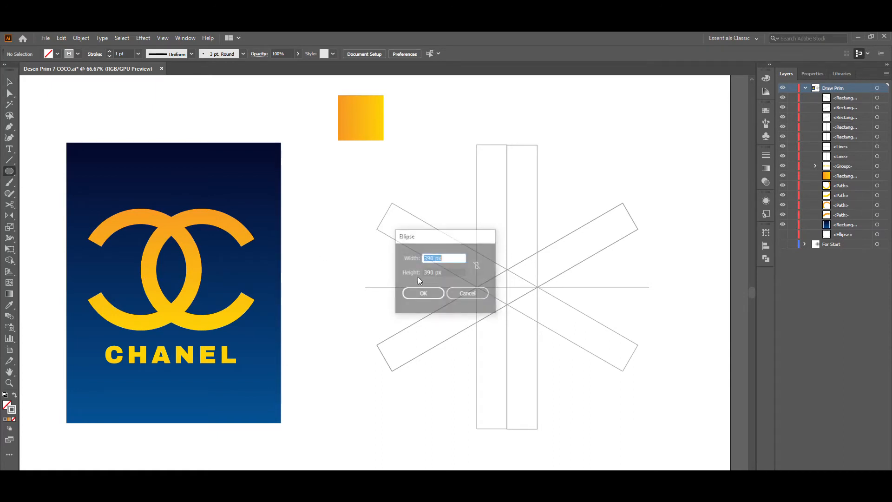
type("320")
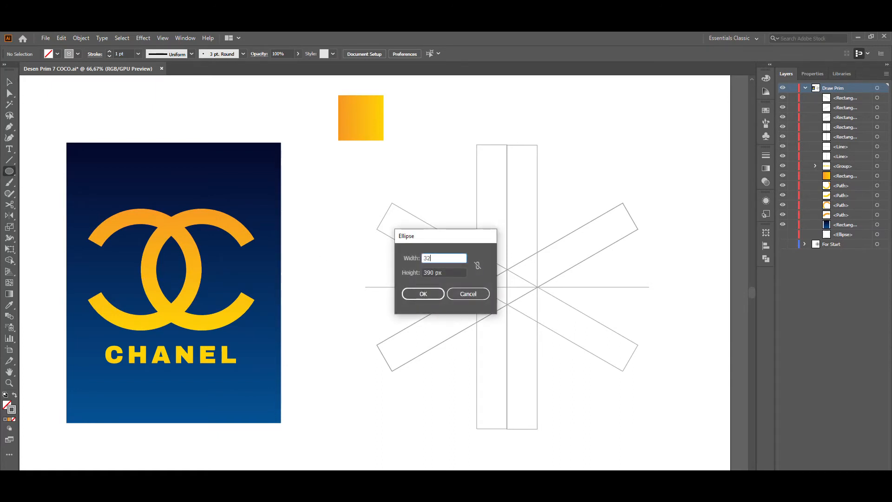
key("Tab")
type("320")
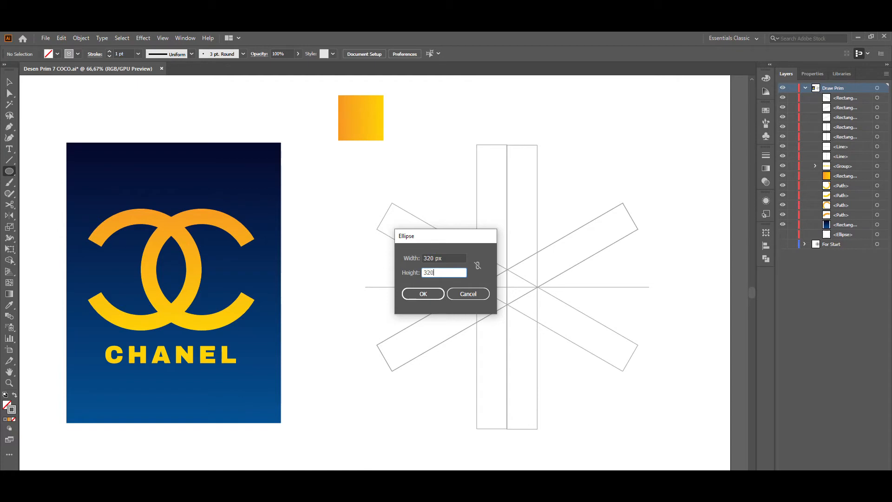
key("Return")
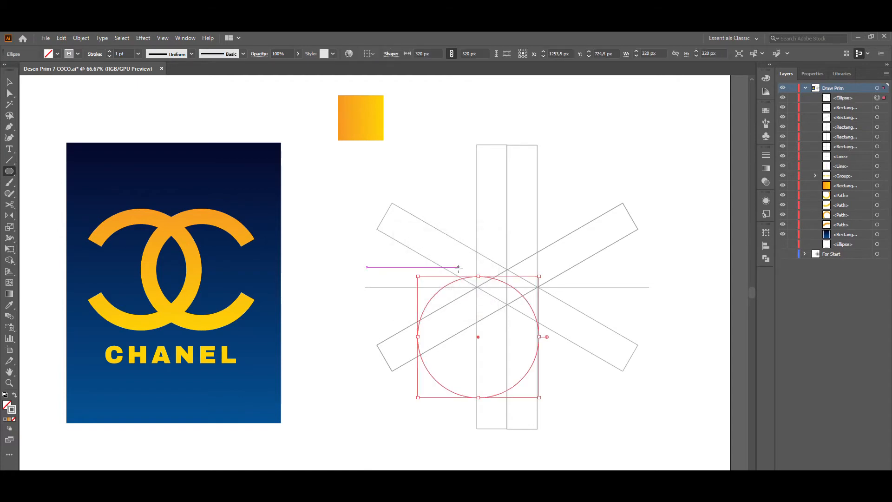
key("v")
left_click_drag(479, 339, 477, 287)
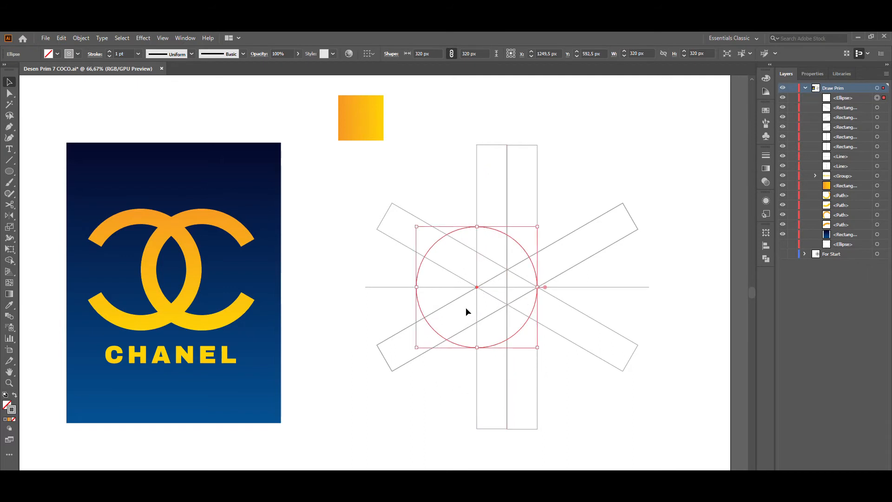
- Draw a 240 × 240 px circle and centre it inside the 320 px circle
key("l")
left_click(365, 271)
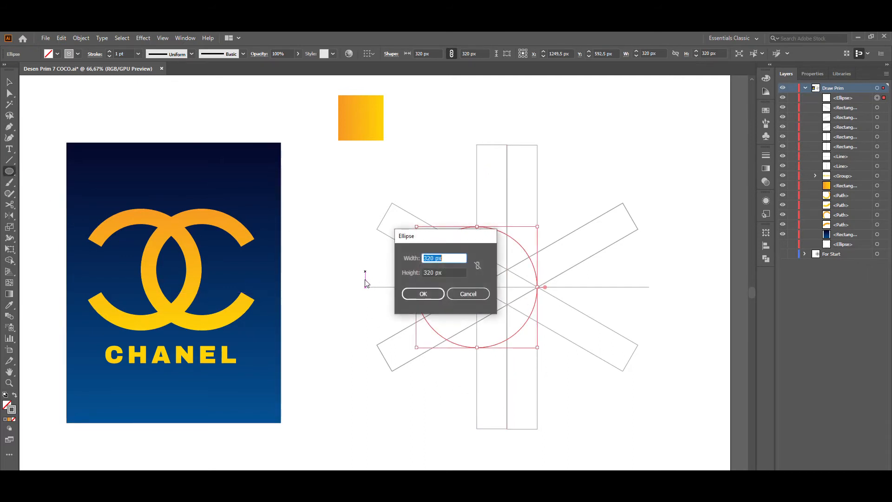
type("240")
key("Tab")
type("240")
key("Return")
key("v")
left_click_drag(410, 316, 476, 286)
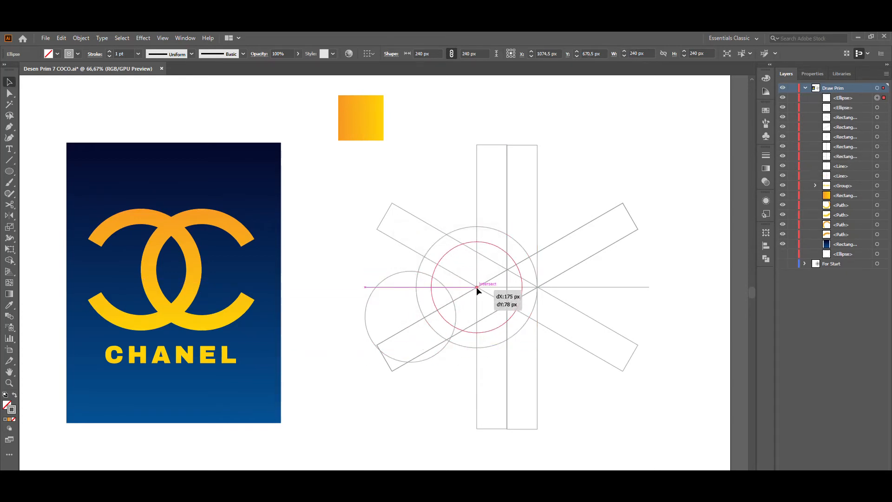
- Copy both concentric circles to the matching intersection on the right rectangle edge
left_click(464, 346, "shift")
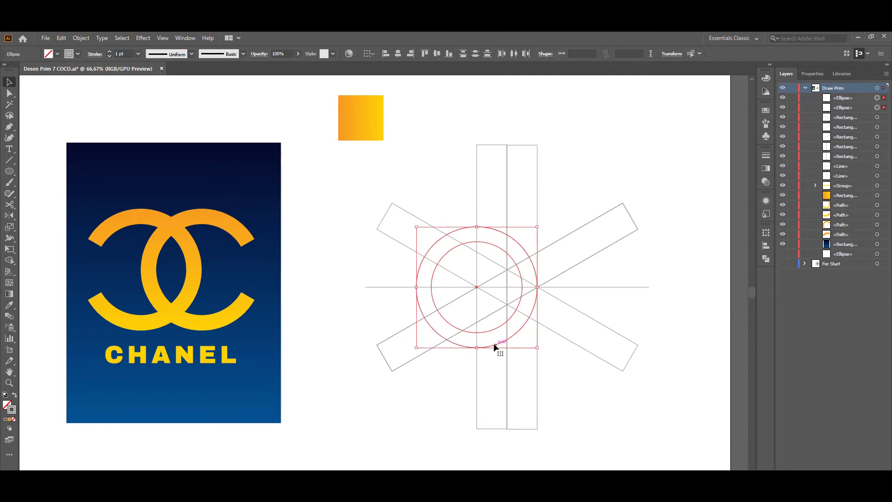
left_click_drag(477, 289, 537, 288)
key("alt")
left_click(584, 395)
- Select all the construction shapes and merge the ring segments of both circle pairs into an interlocking double C with Shape Builder
left_click_drag(636, 417, 352, 163)
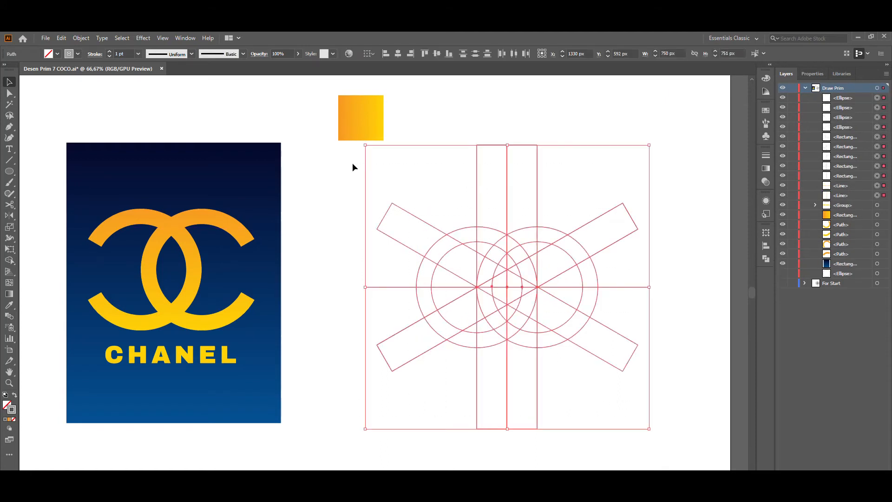
left_click(9, 260)
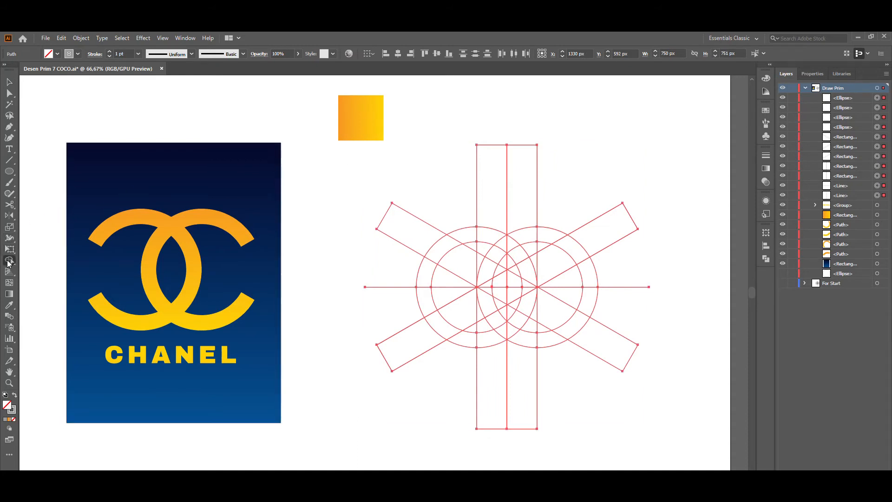
mouse_move(438, 257)
left_mouse_down()
mouse_move(452, 243)
mouse_move(504, 241)
mouse_move(528, 268)
mouse_move(528, 304)
mouse_move(508, 327)
mouse_move(490, 337)
mouse_move(445, 327)
mouse_move(462, 338)
left_mouse_up()
mouse_move(544, 237)
left_mouse_down()
mouse_move(504, 248)
mouse_move(482, 294)
mouse_move(496, 323)
mouse_move(522, 337)
mouse_move(553, 355)
left_mouse_up()
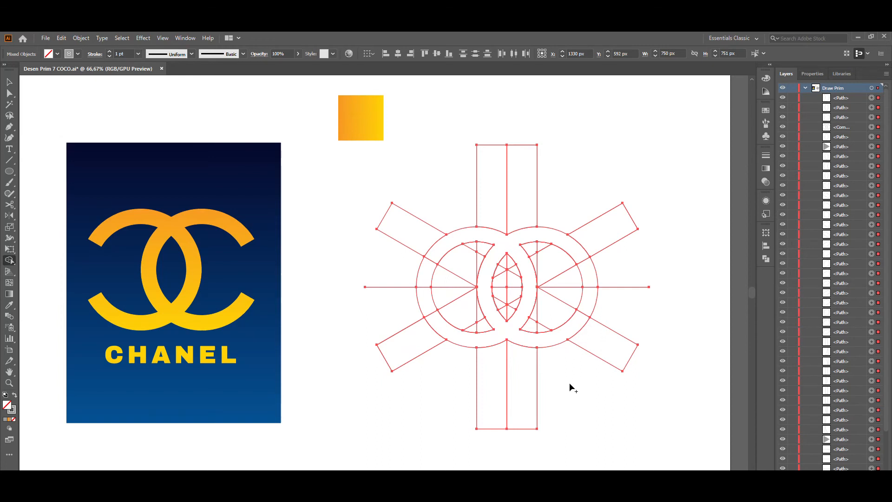
- Erase the rectangle arms outside the circles, the slices inside them and the outer ring ends between the diagonals with Shape Builder
mouse_move(571, 383)
left_mouse_down()
mouse_move(613, 295)
mouse_move(616, 252)
mouse_move(580, 213)
mouse_move(469, 196)
mouse_move(426, 222)
mouse_move(392, 271)
mouse_move(397, 328)
mouse_move(526, 397)
left_mouse_up()
left_click_drag(589, 376, 592, 372)
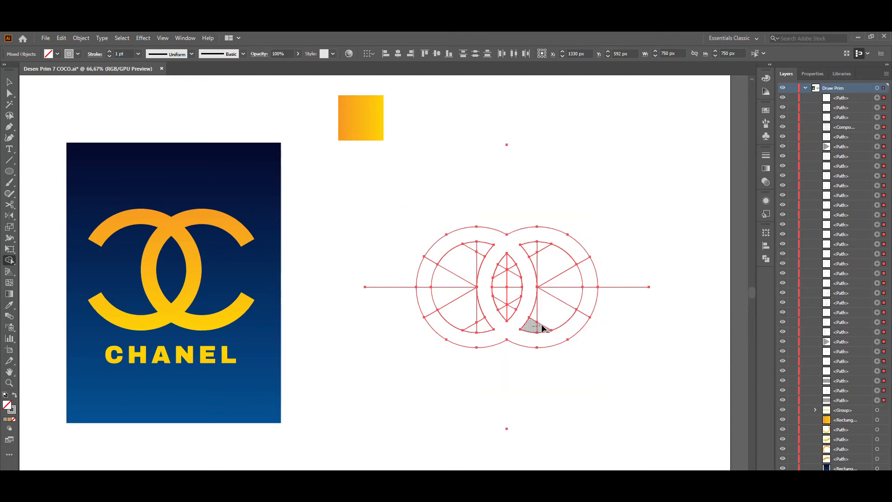
left_click_drag(536, 319, 534, 324)
mouse_move(458, 299)
left_mouse_down()
mouse_move(476, 257)
mouse_move(468, 299)
mouse_move(471, 323)
left_mouse_up()
mouse_move(510, 302)
left_mouse_down()
mouse_move(508, 263)
mouse_move(499, 302)
mouse_move(509, 314)
mouse_move(519, 295)
left_mouse_up()
left_click_drag(597, 277, 623, 308)
mouse_move(427, 284)
left_mouse_down()
mouse_move(442, 301)
mouse_move(443, 291)
left_mouse_up()
- Delete the leftover line pieces around and inside the double C so only the merged logo outline remains
key("v")
left_click_drag(665, 361, 612, 277)
key("Delete")
left_click_drag(553, 178, 485, 128)
key("Delete")
left_click_drag(404, 317, 392, 274)
key("Delete")
left_click_drag(593, 435, 439, 371)
key("Delete")
left_click_drag(509, 309, 500, 286)
key("Delete")
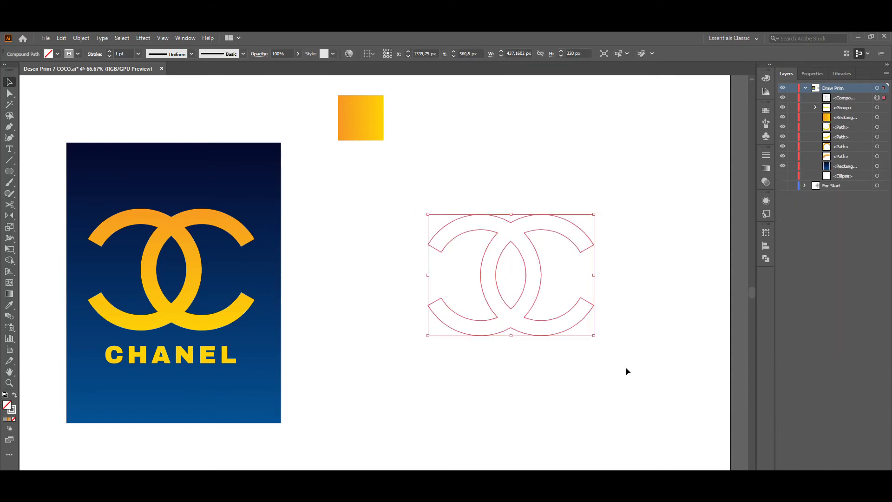
left_click(625, 368)
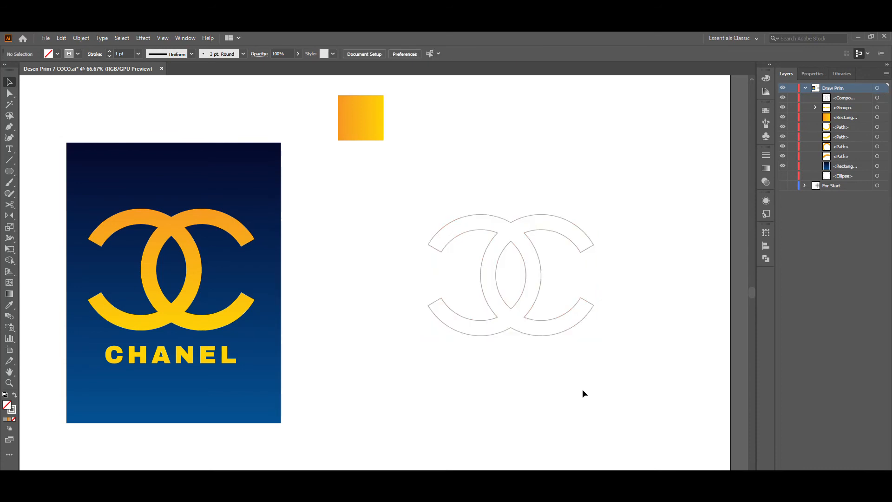
- Add the text CHANEL and place it centred beneath the double C outline
left_click(9, 148)
left_click(473, 372)
type("CHANEL")
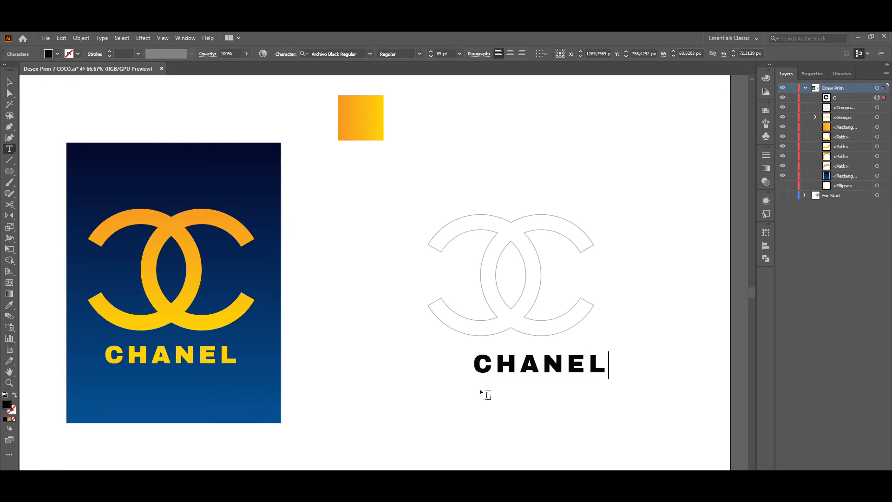
key("Escape")
left_click_drag(559, 367, 537, 367)
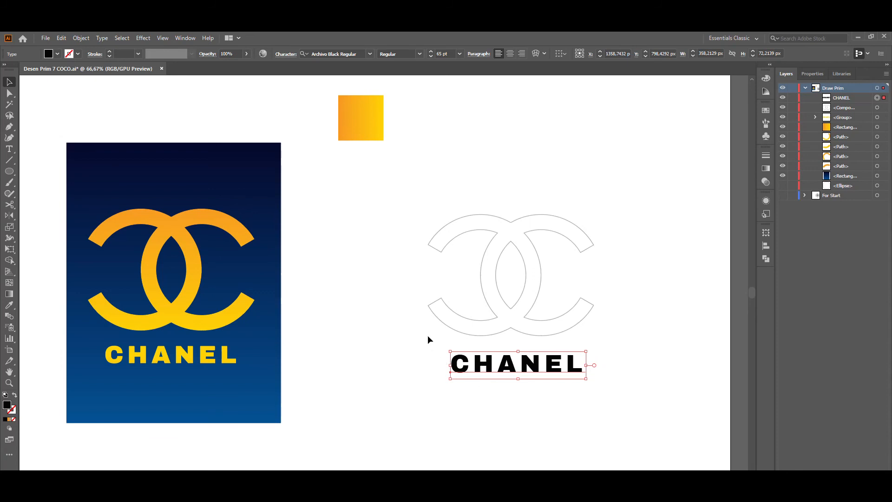
- Expand the CHANEL text into outlines with Object and Fill enabled
left_click(80, 38)
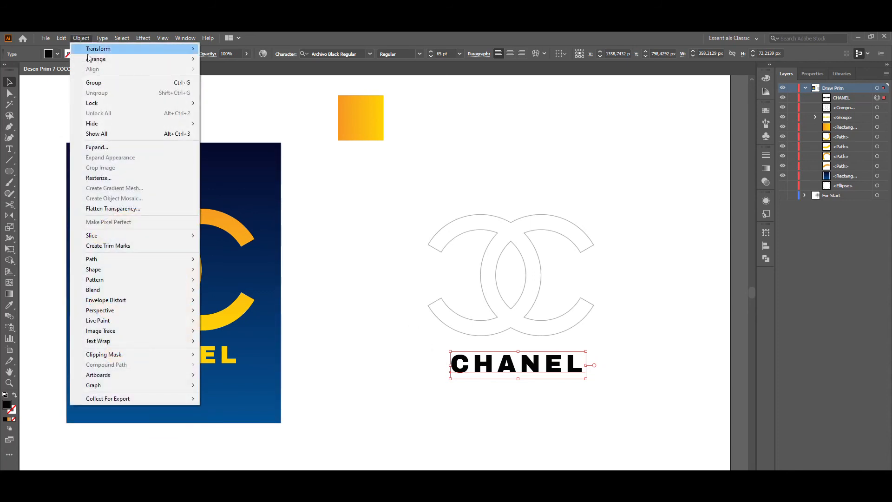
left_click(119, 147)
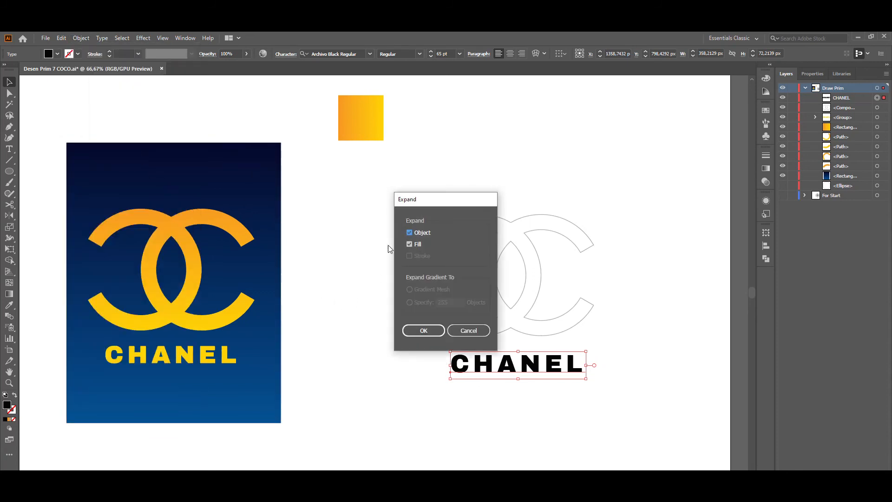
left_click(425, 332)
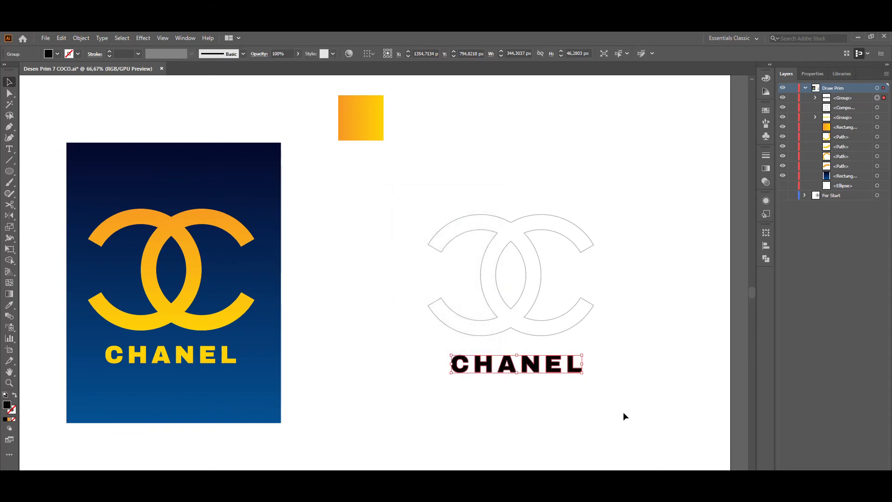
- Select the double C and the lettering and fill both with the orange-yellow gradient sampled from the sample square
left_click_drag(636, 411, 377, 208)
key("i")
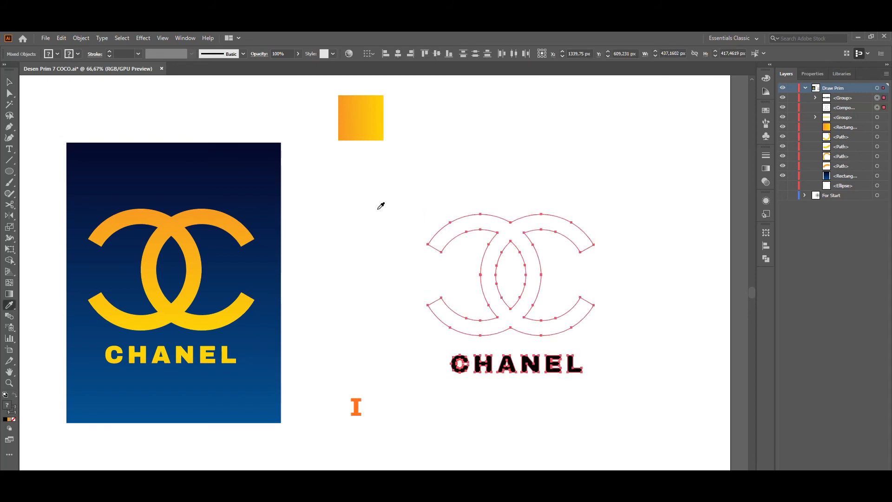
left_click(366, 128)
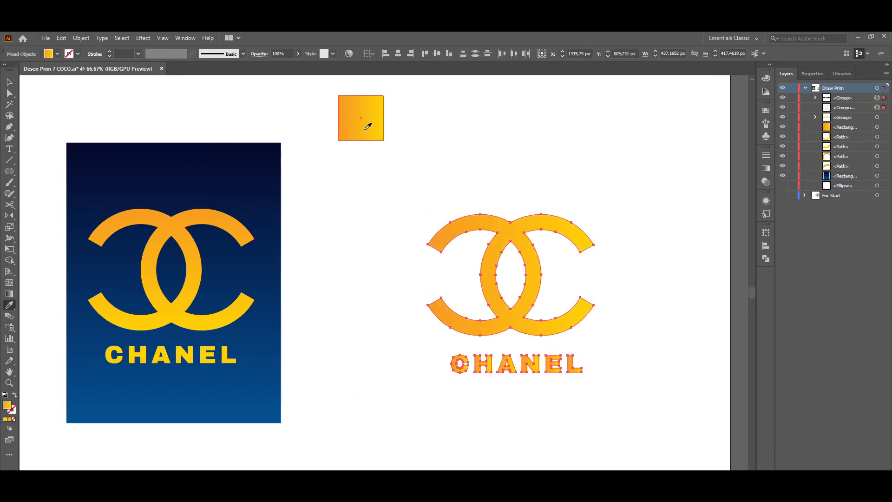
key("v")
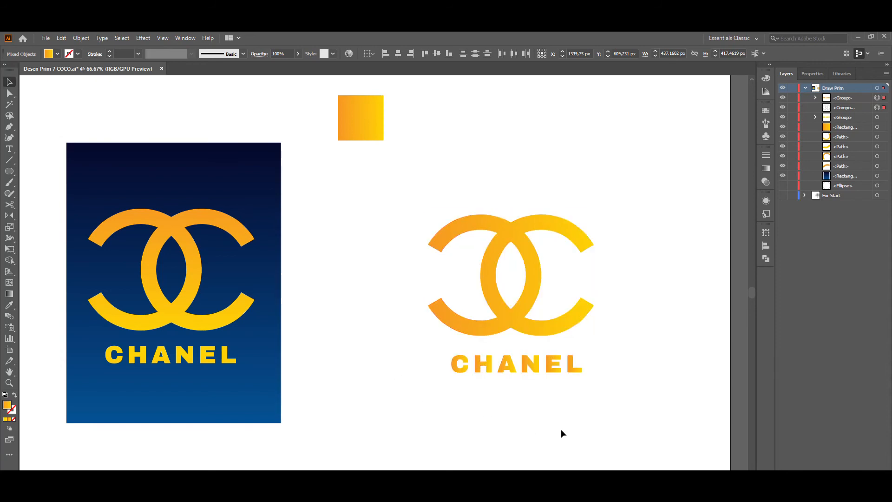
left_click(561, 430)
- Redirect the double C's gradient vertically, from orange above the shape to yellow at its lower edge
left_click(510, 315)
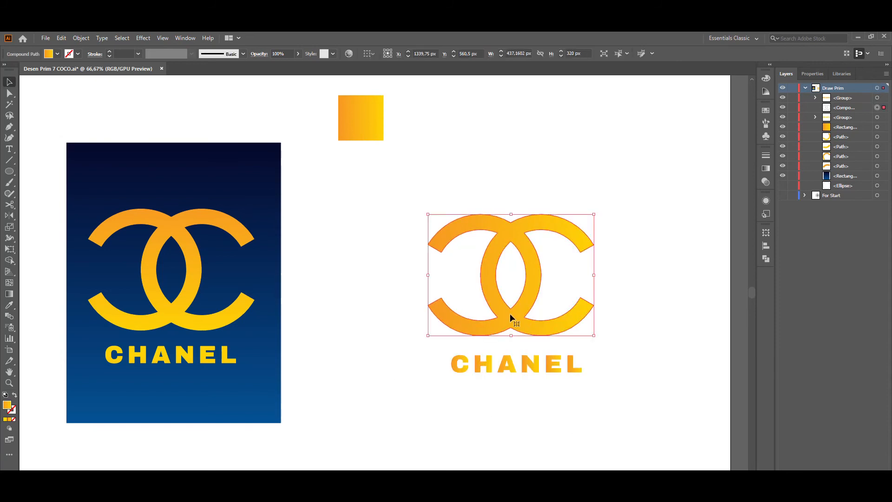
key("g")
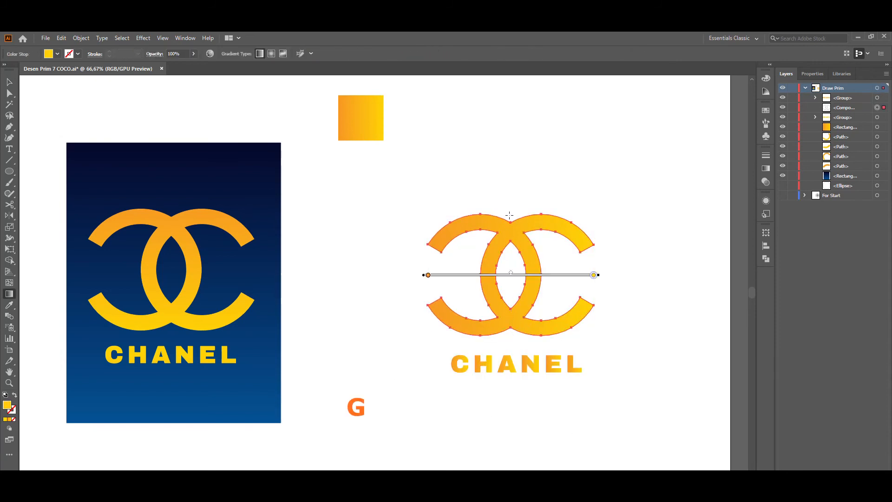
left_click_drag(510, 187, 512, 337)
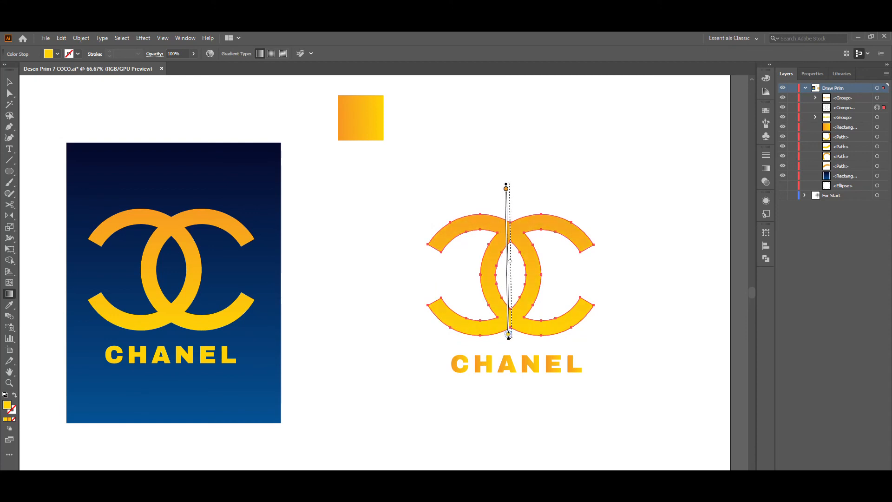
key("v")
- Redraw the CHANEL lettering's gradient vertically from just above the letters to their upper edge, making them yellow
left_click(523, 365)
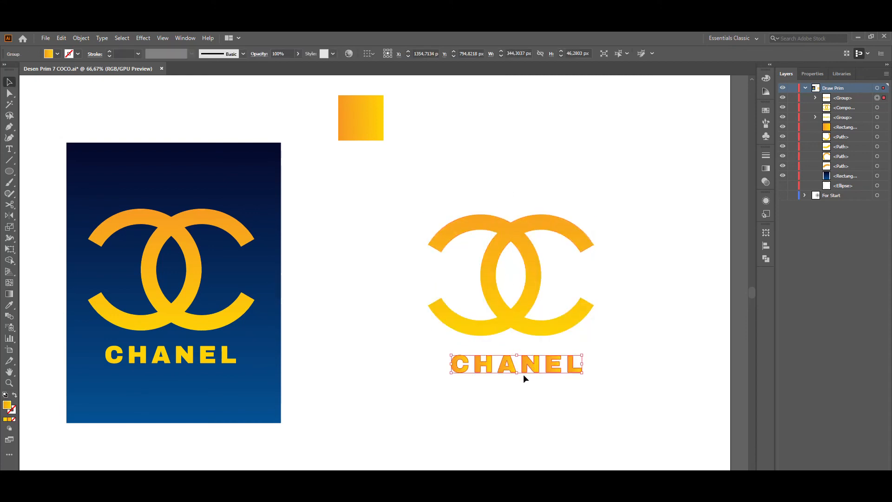
key("g")
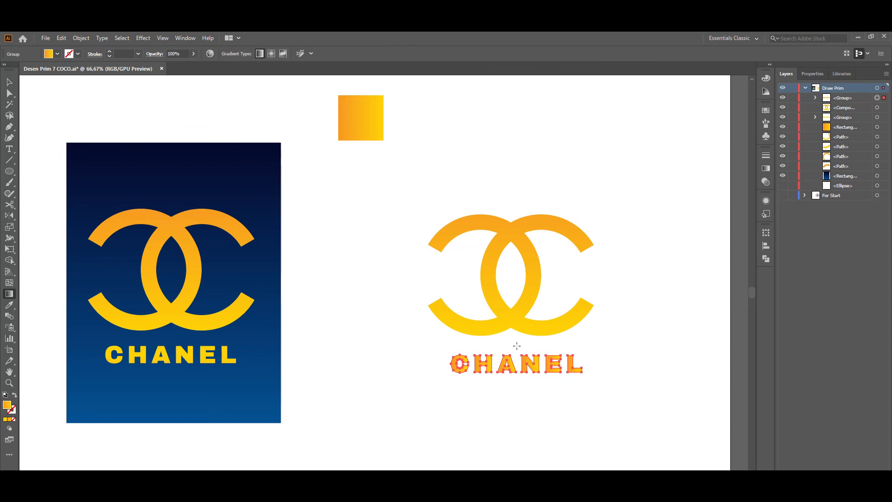
left_click_drag(515, 339, 515, 353)
key("v")
left_click(515, 417)
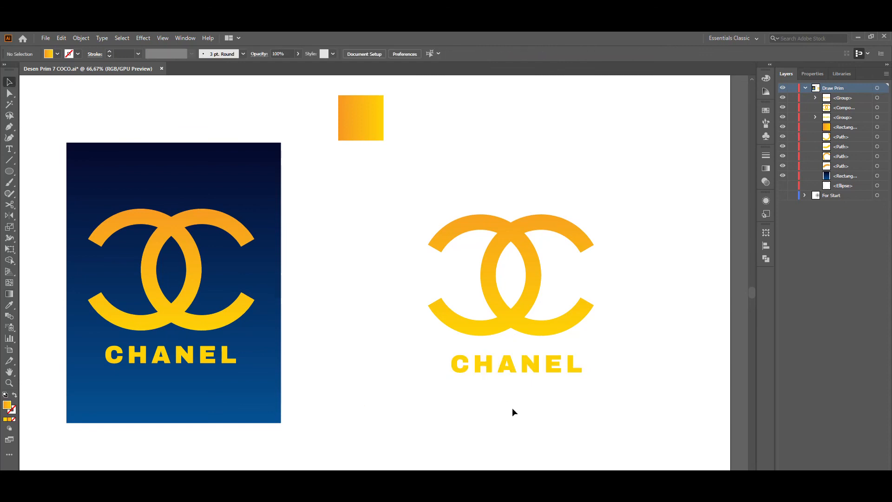